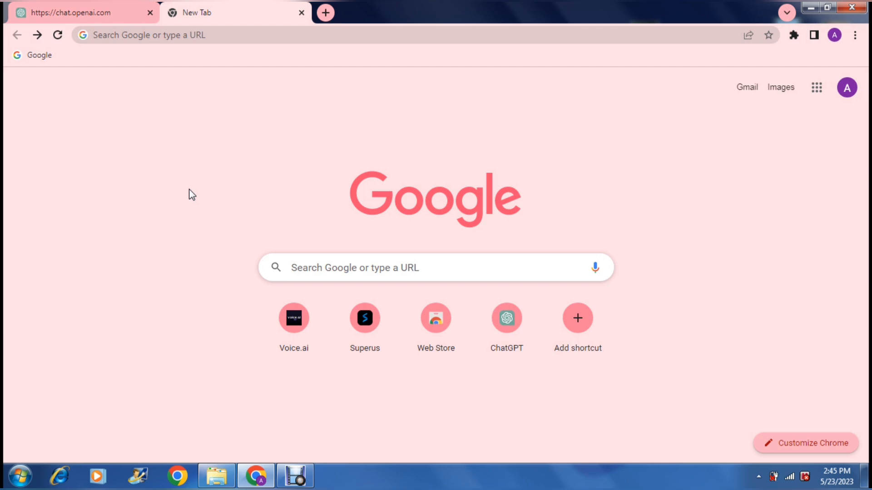
Step: Search Google for "tome ai" and open the official Tome website
click(335, 269)
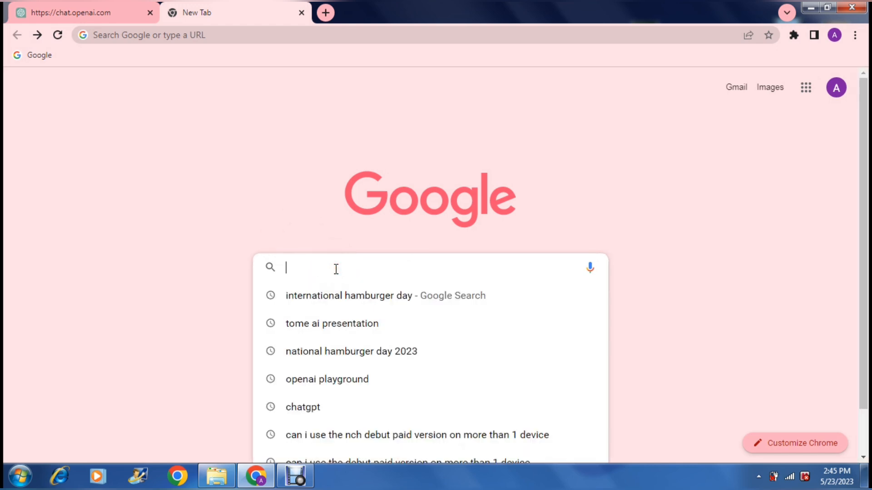
text(tome ai)
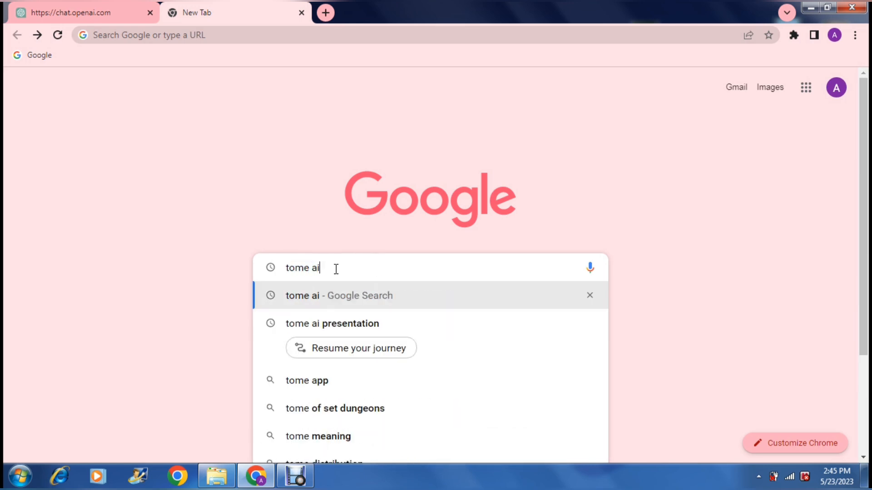
key(Return)
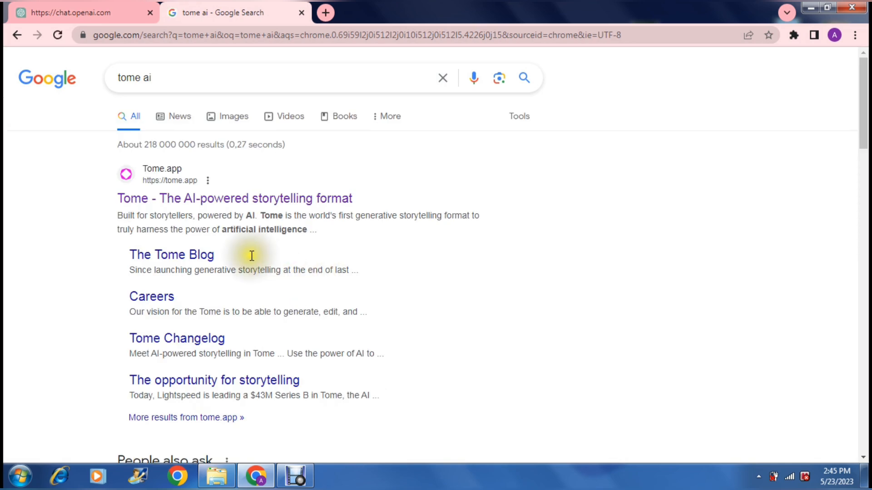
click(190, 200)
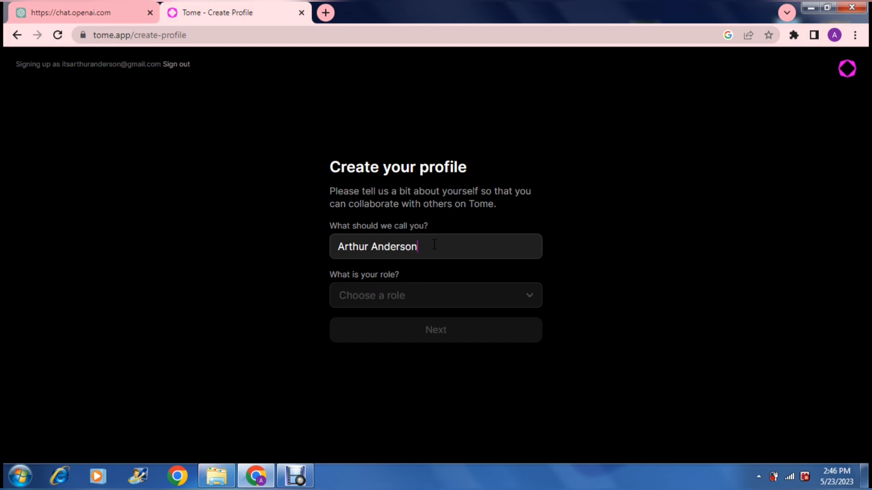
Step: Set the profile role to Other and submit the profile
click(471, 296)
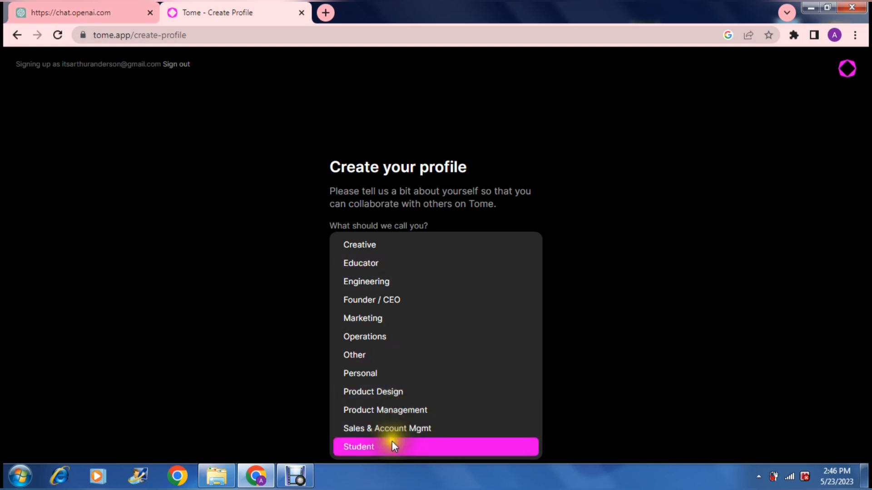
click(412, 356)
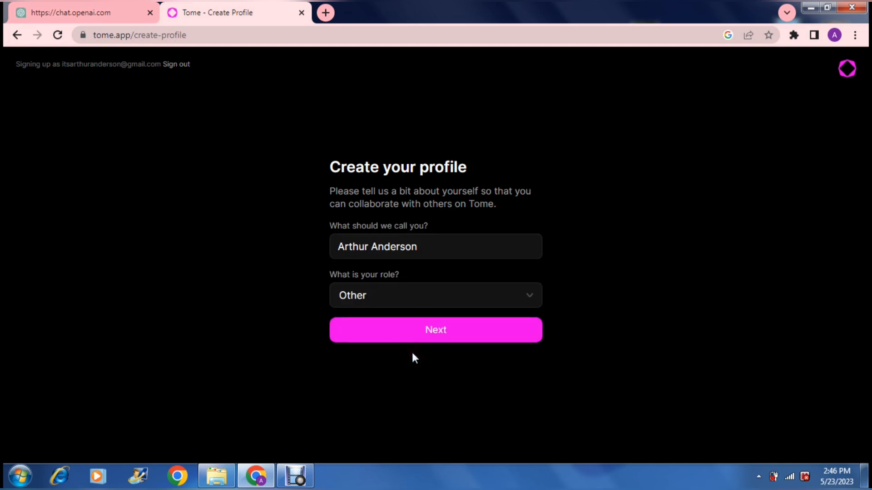
click(432, 332)
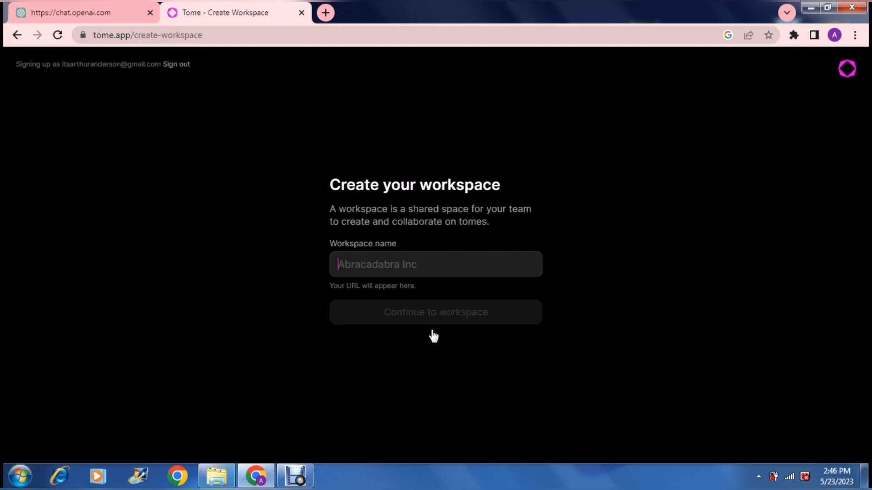
Step: Create a workspace named "In Essence Photography" on the free Basic plan
click(416, 266)
text(In I)
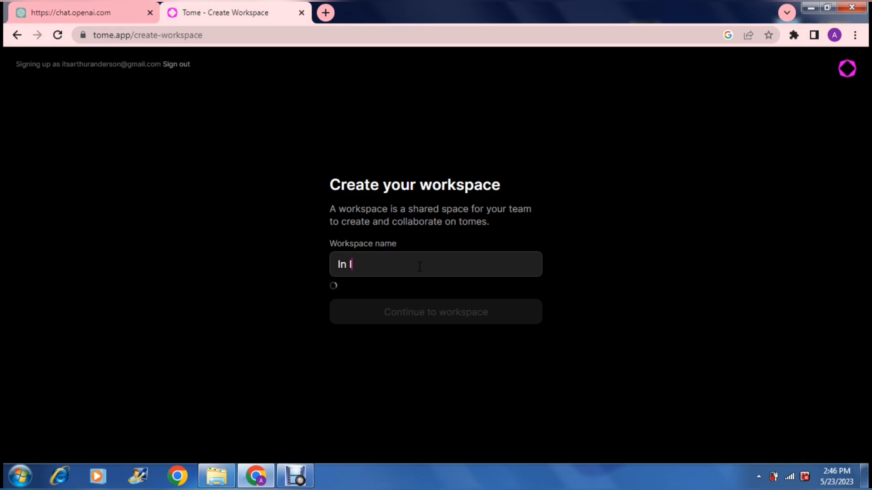
key(BackSpace)
text(Essence Photography)
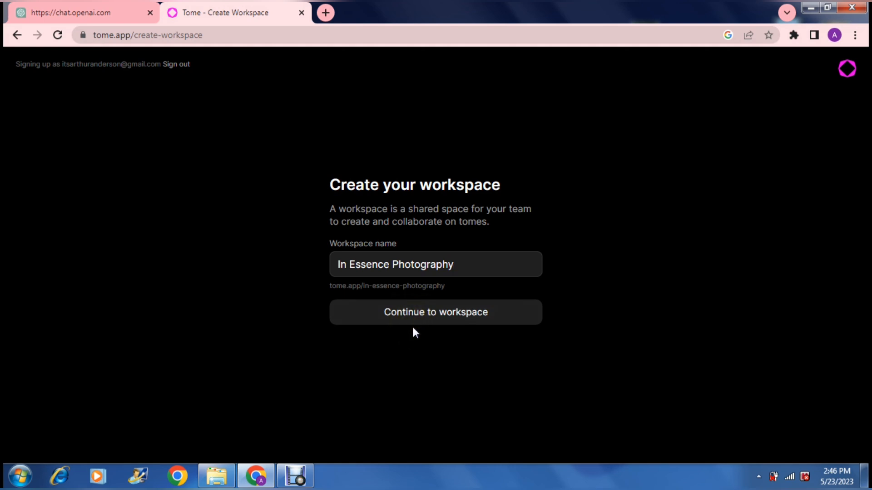
click(432, 320)
click(433, 320)
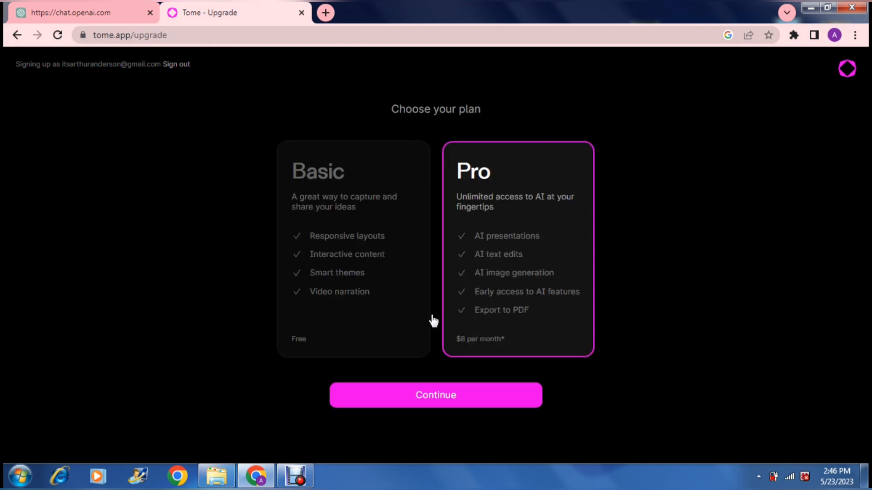
click(350, 272)
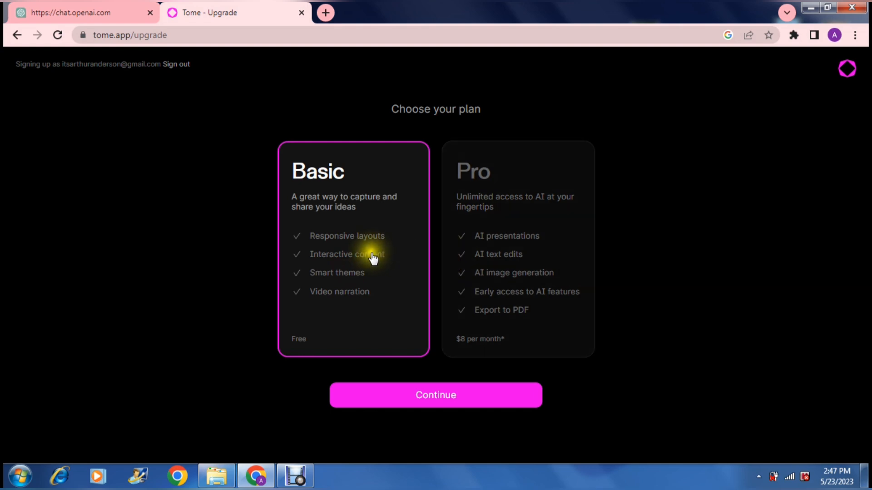
click(430, 398)
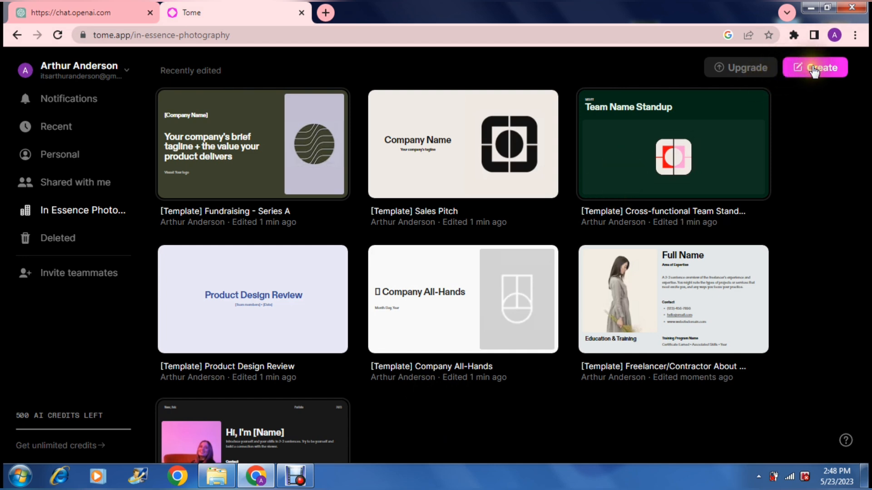
Step: Create a new tome and enter "International ham burger day" as the presentation prompt
click(813, 68)
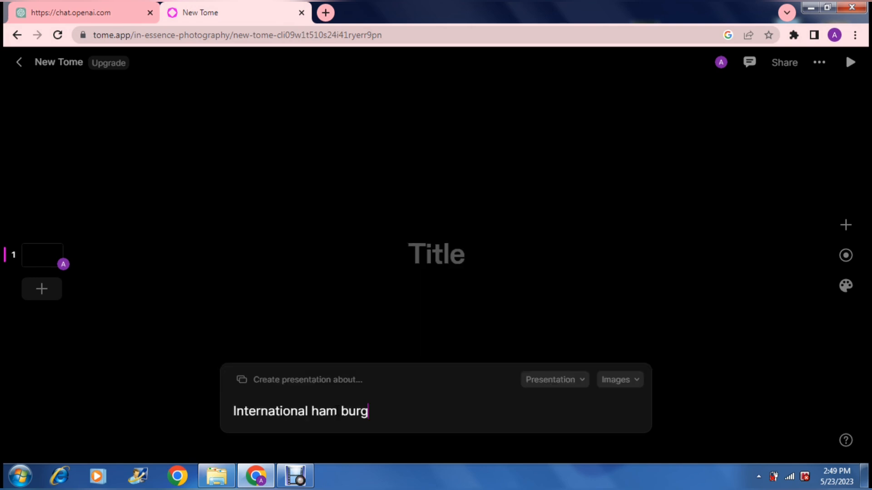
text(er day)
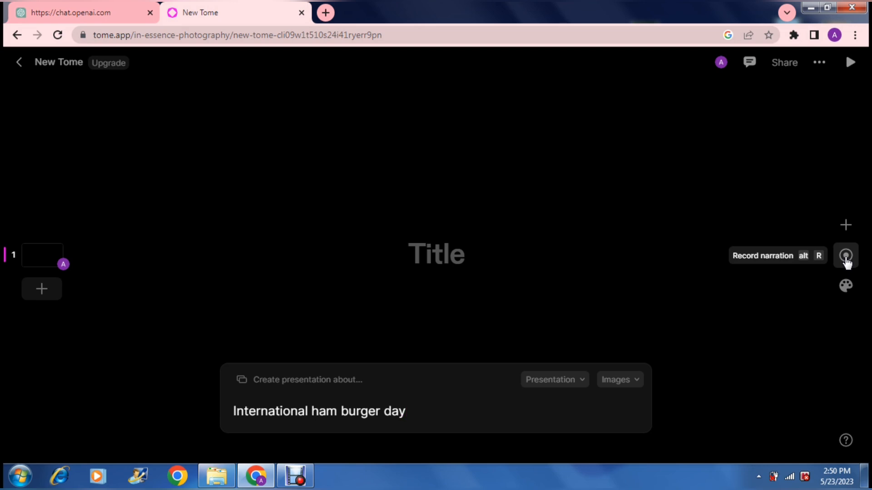
Step: Set the theme of the whole tome to Canary and check the page-level theme settings
click(846, 286)
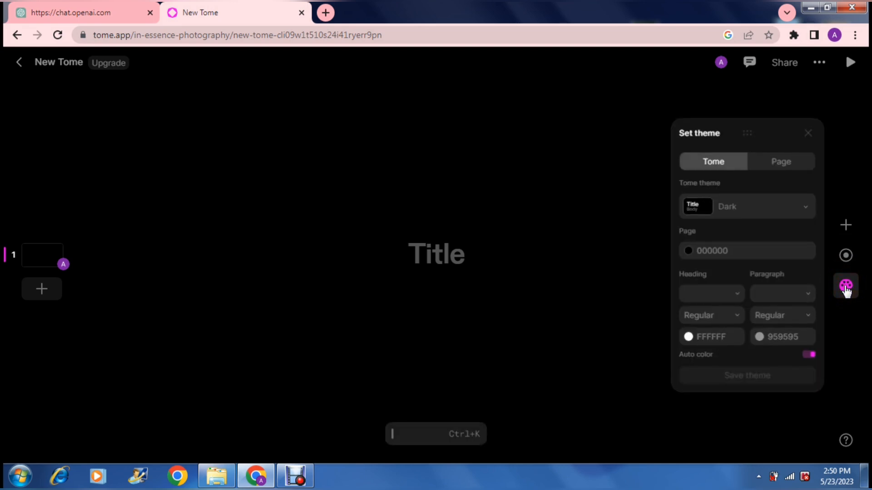
click(757, 210)
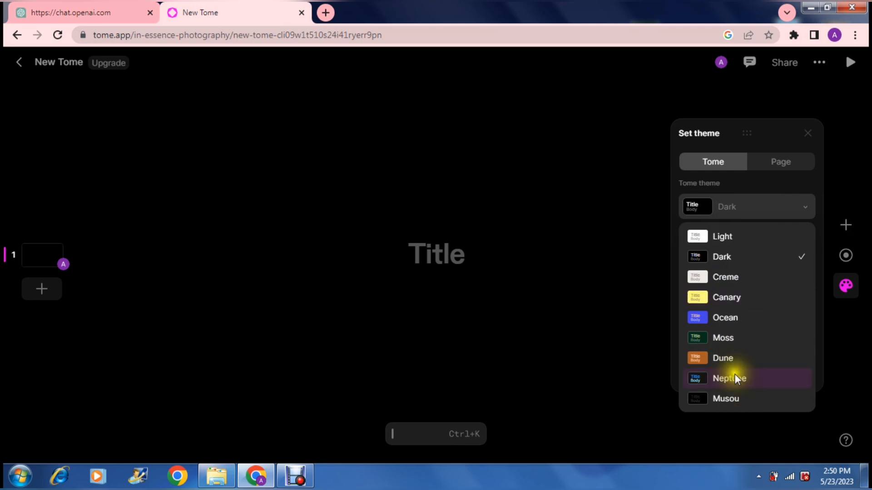
click(729, 299)
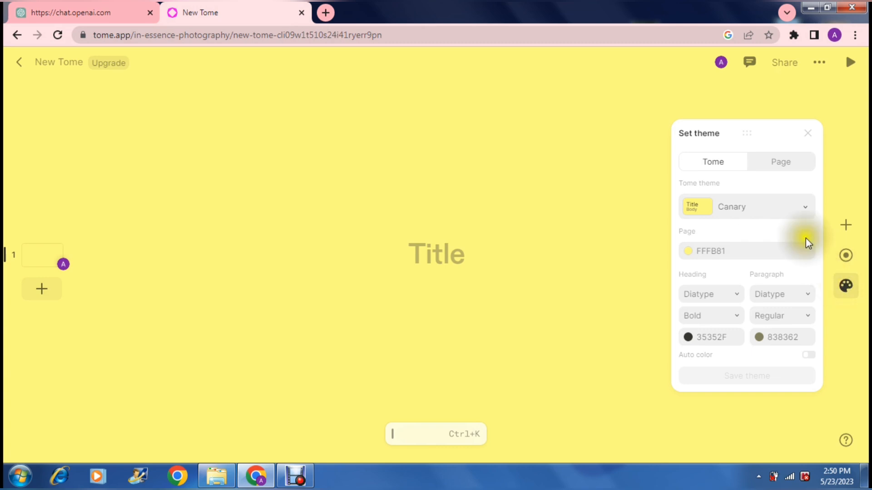
click(771, 170)
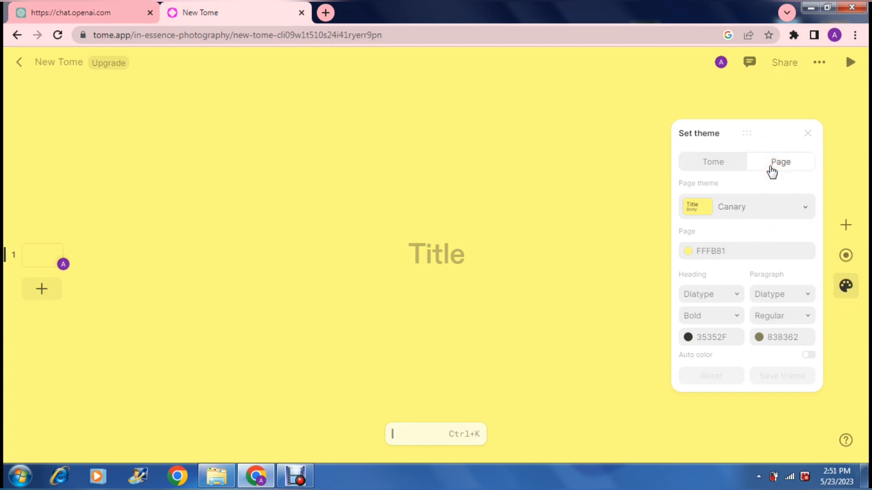
click(722, 164)
click(771, 158)
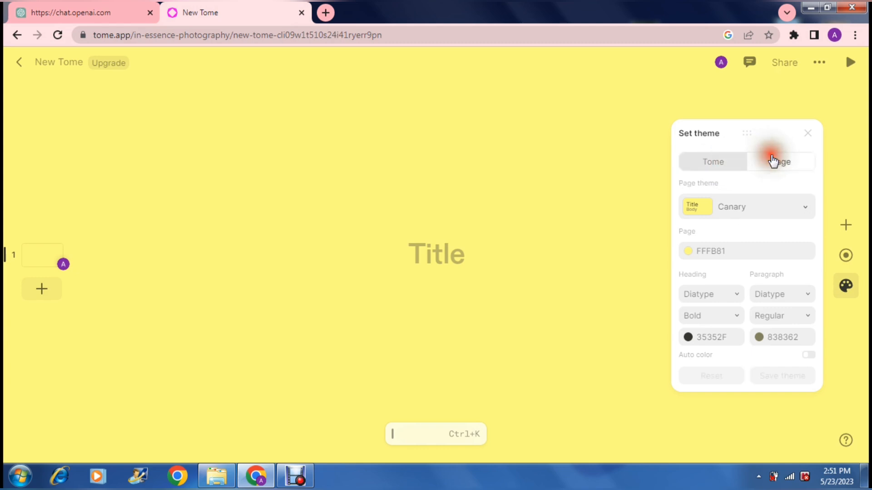
click(811, 141)
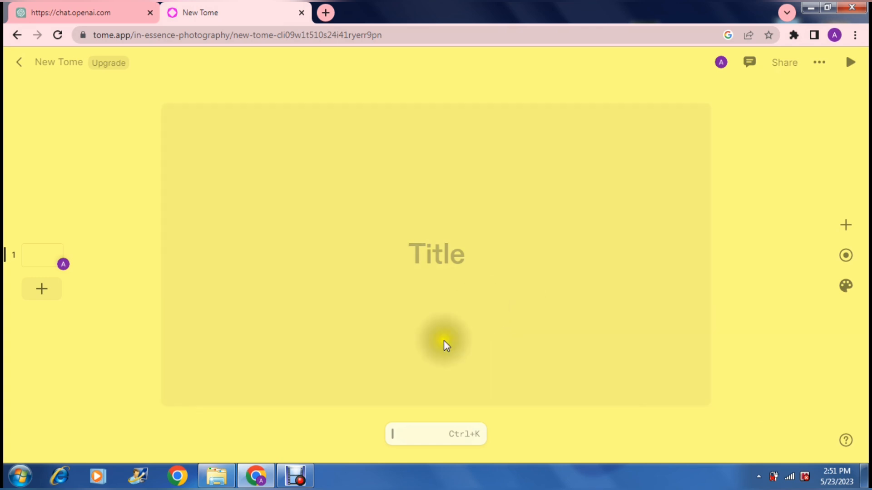
Step: Generate the presentation with images from the prompt "International ham burger day"
click(443, 341)
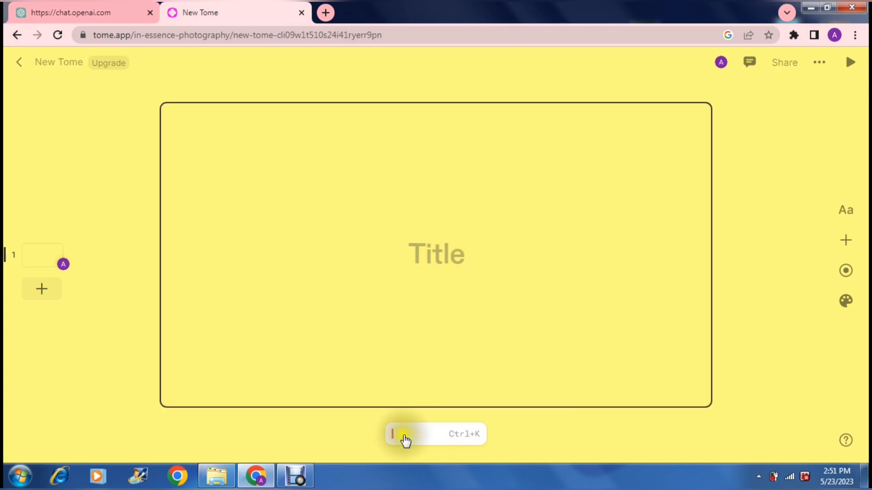
click(406, 438)
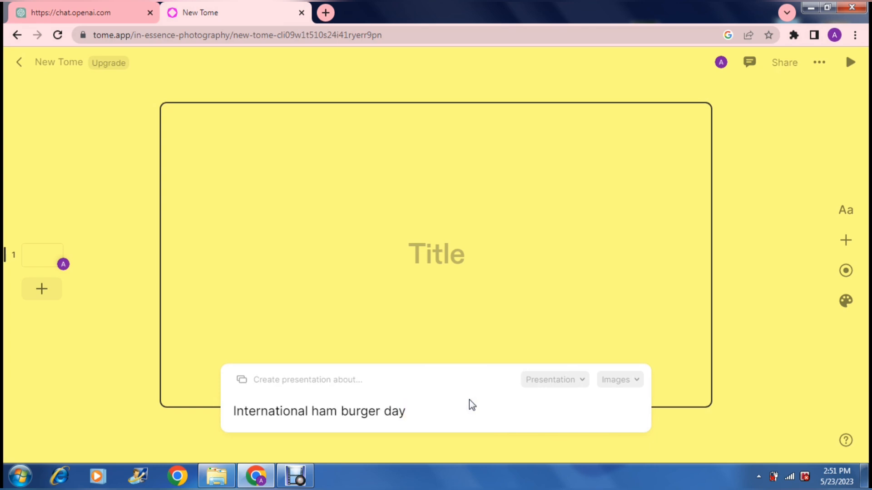
key(Return)
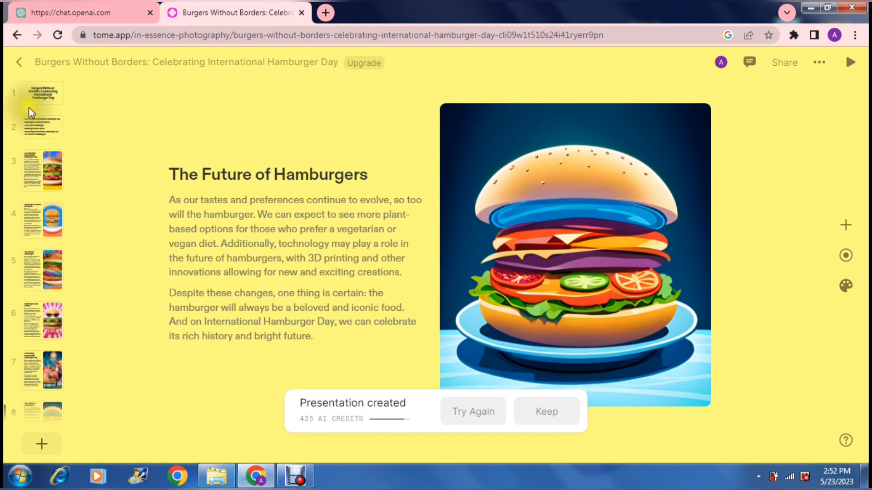
Step: Review the title slide and the outline slide of the generated presentation
click(35, 95)
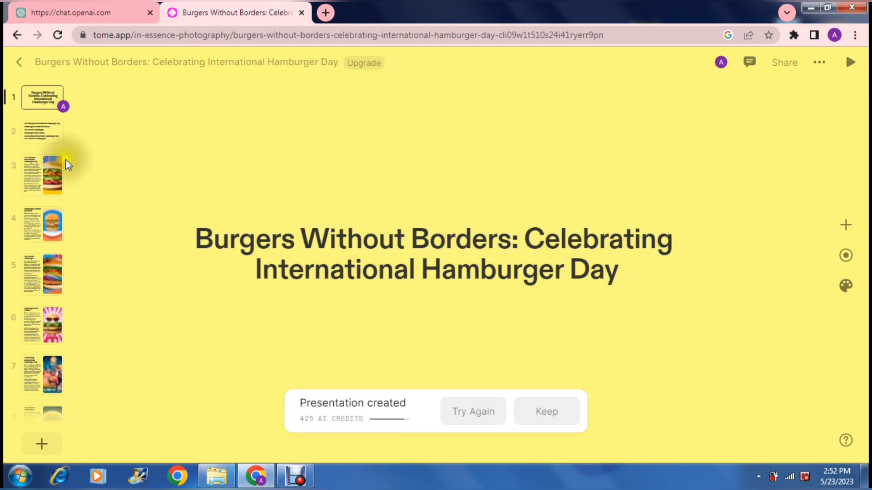
click(45, 133)
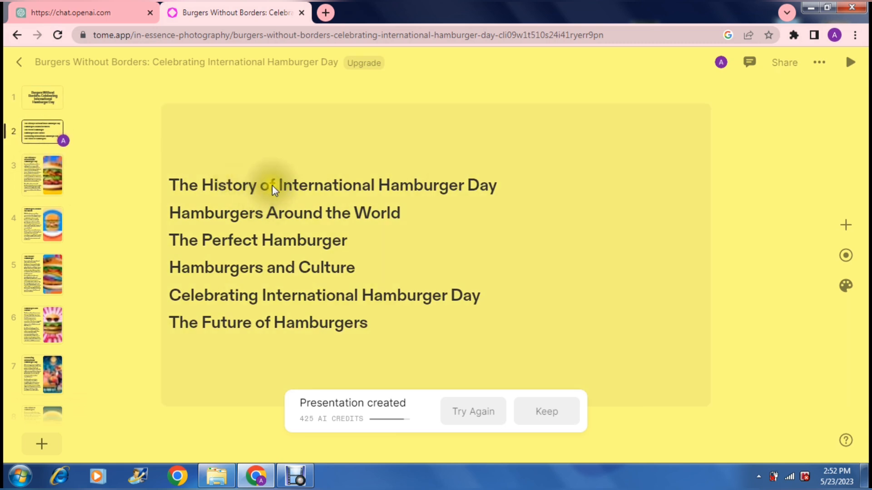
click(271, 184)
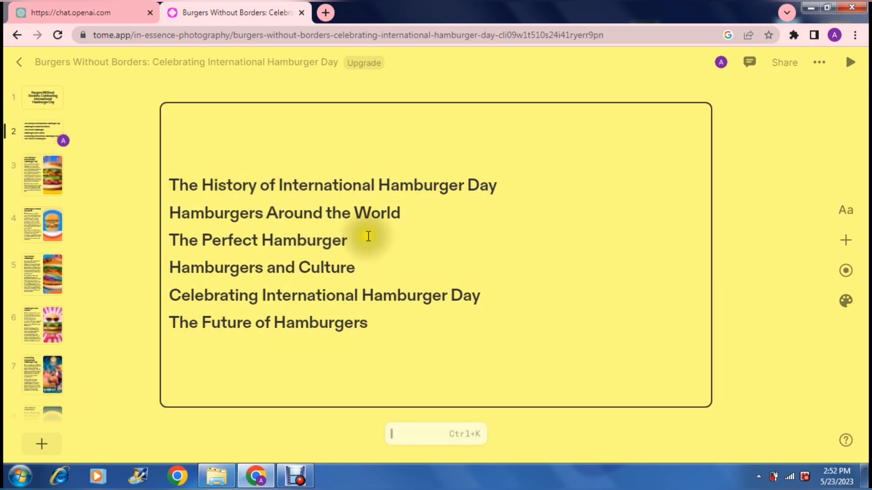
Step: Delete and retype the last letter of "Hamburgers Around the World" on the outline slide
click(402, 216)
key(BackSpace)
text(d)
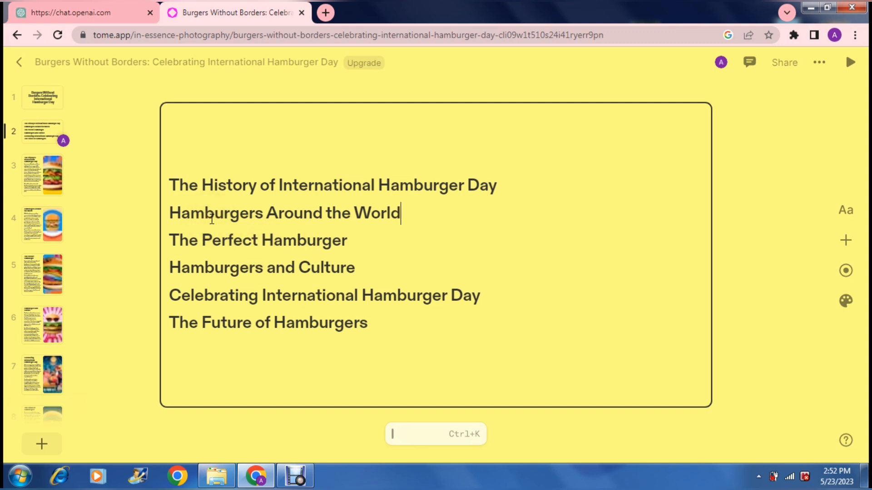
Step: View slides 3 and 5, and examine the image settings for the burger picture on "The Perfect Hamburger" slide
click(43, 179)
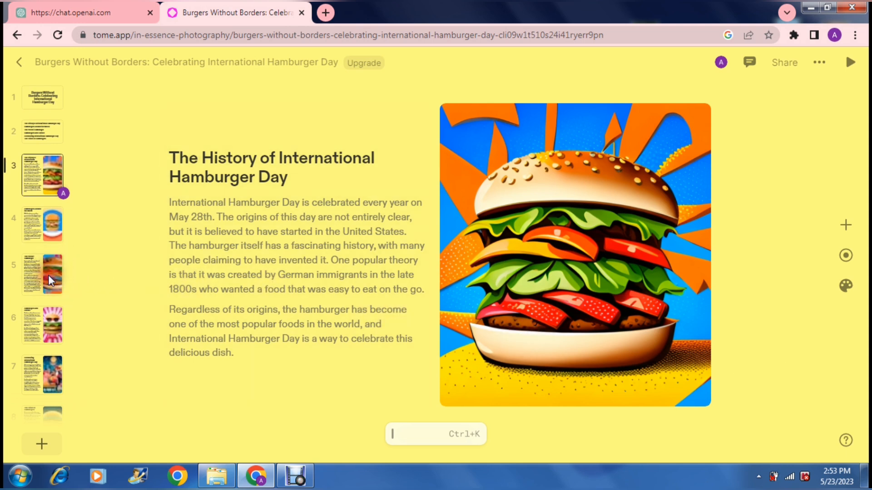
click(48, 274)
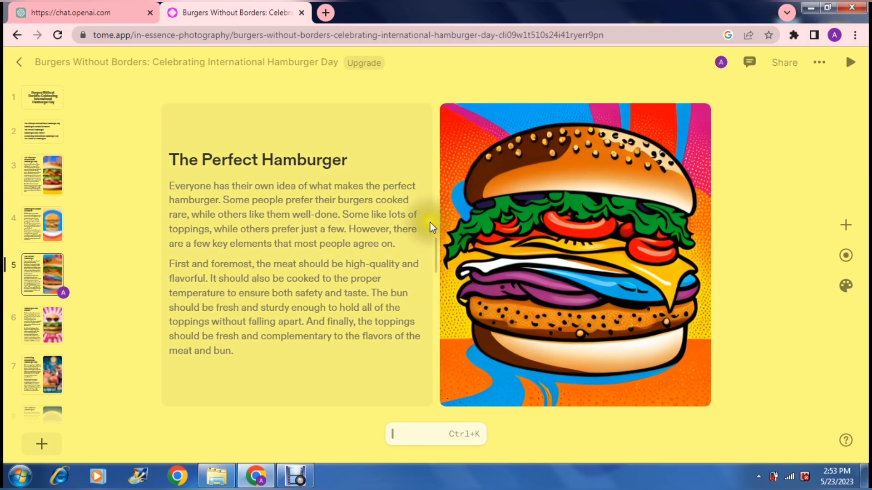
click(576, 242)
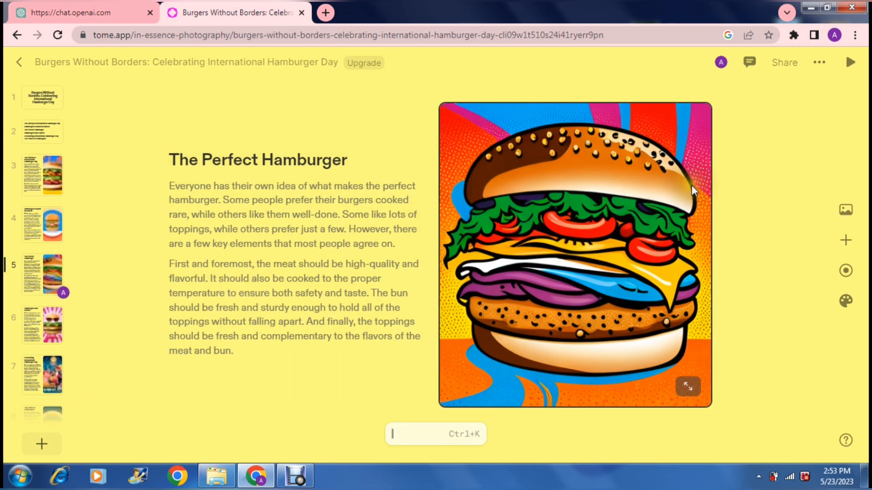
click(846, 212)
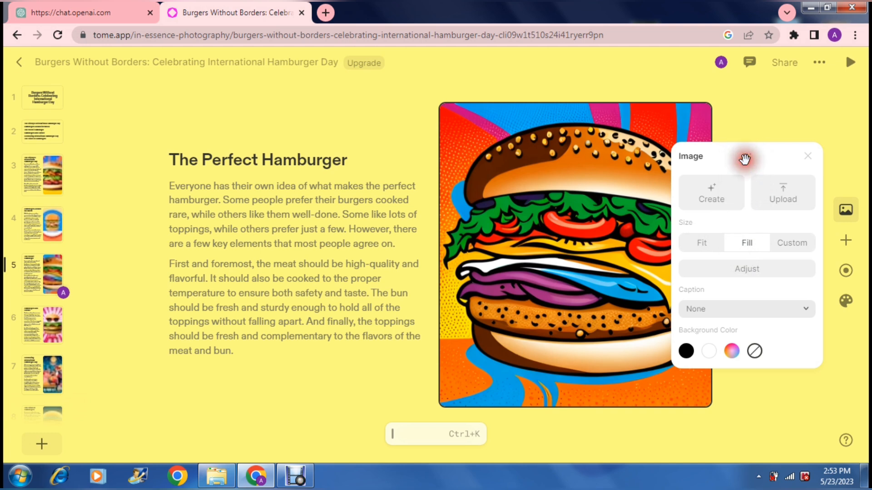
click(809, 156)
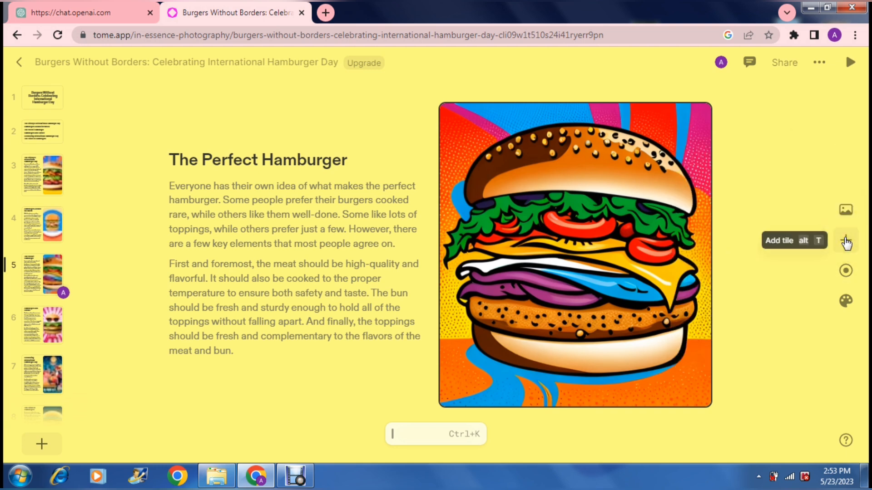
Step: Examine the camera and microphone options for recording narration, and reselect the burger image on slide 5
click(846, 271)
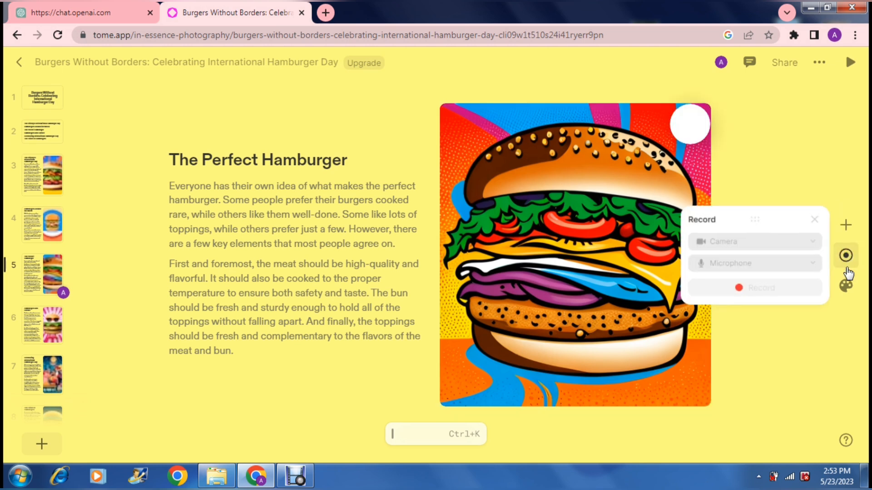
click(788, 160)
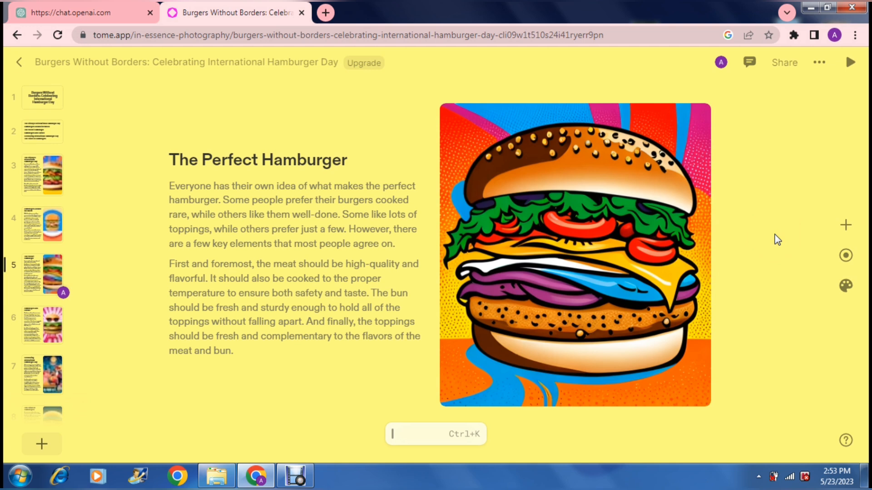
click(683, 218)
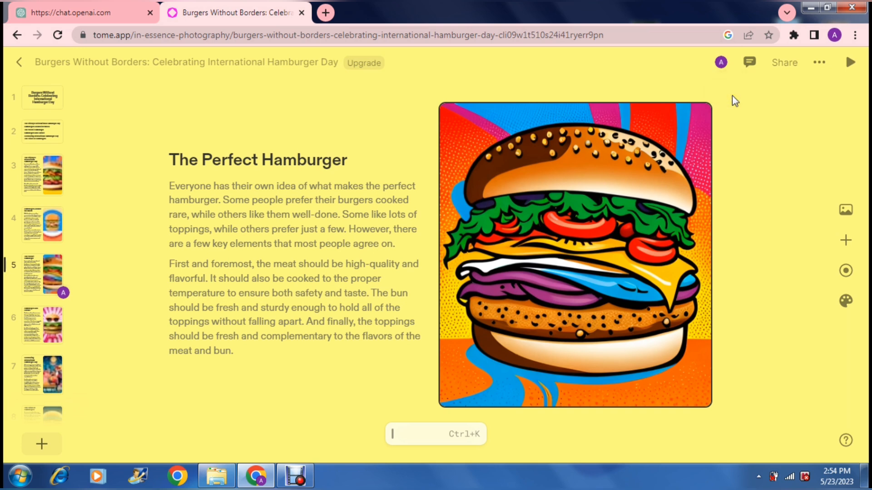
Step: Examine the comments for slide 5, the sharing and link access settings, and the presentation's additional options
click(747, 64)
click(747, 64)
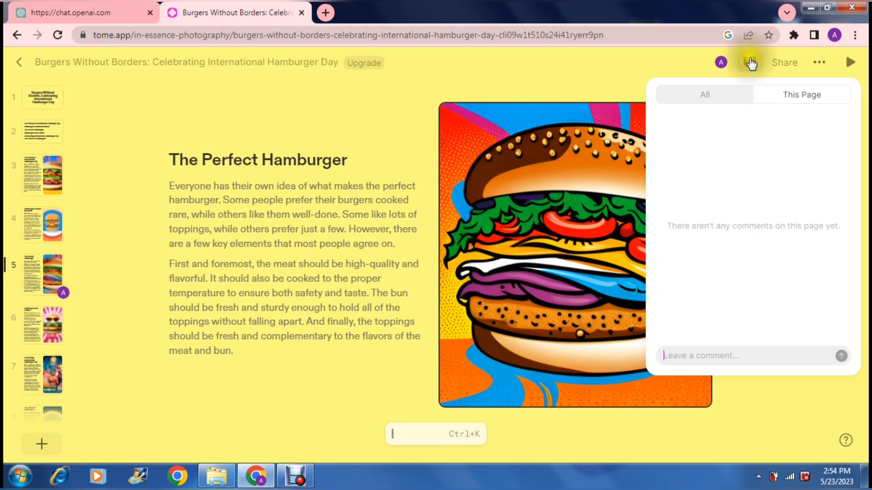
click(785, 68)
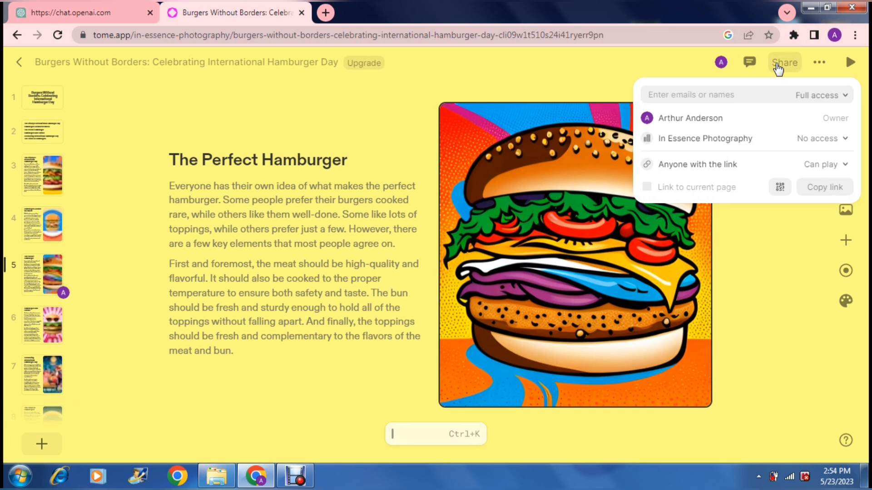
click(819, 66)
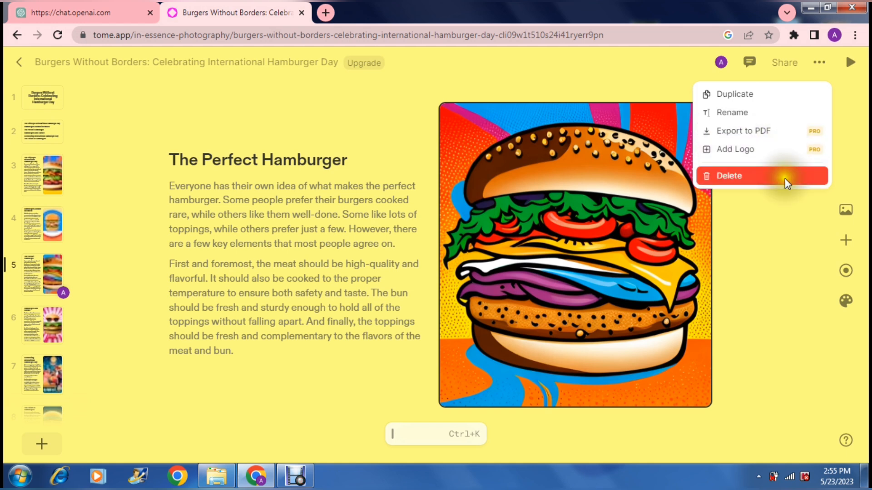
click(787, 214)
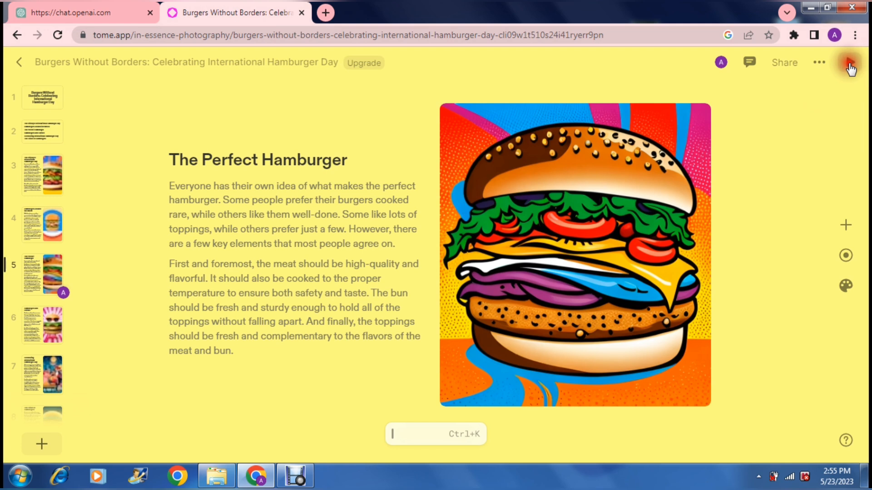
Step: Play the presentation from "The Perfect Hamburger" slide and go back through the slides to the title slide
click(851, 67)
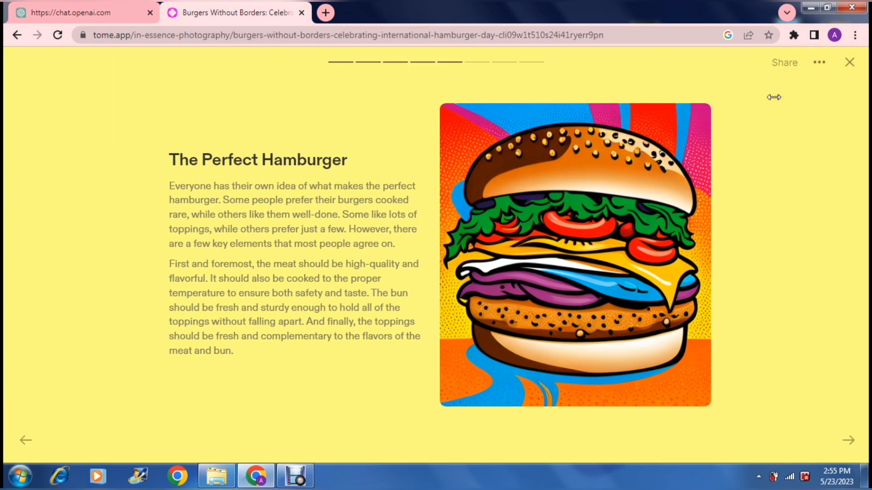
key(Left)
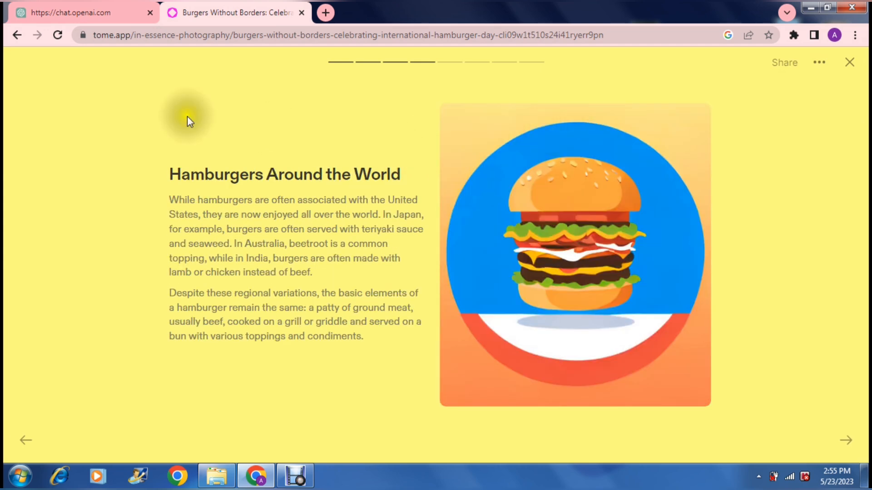
key(Left)
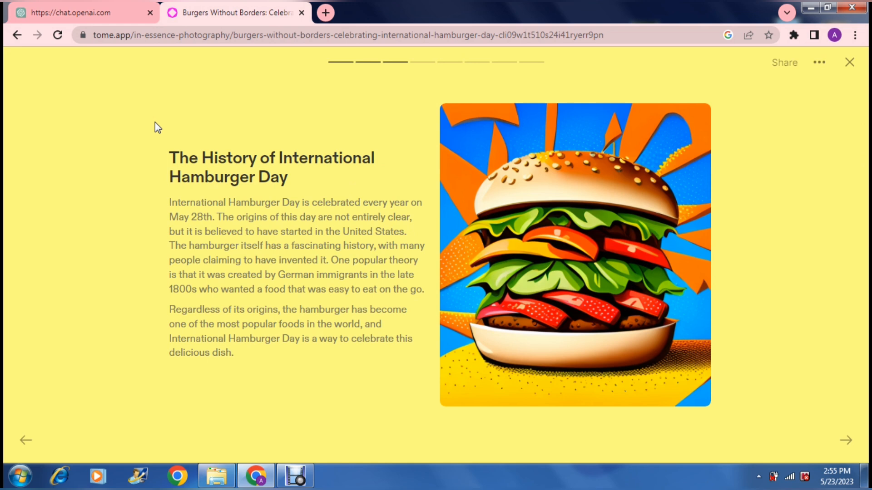
key(Left)
key(Left)
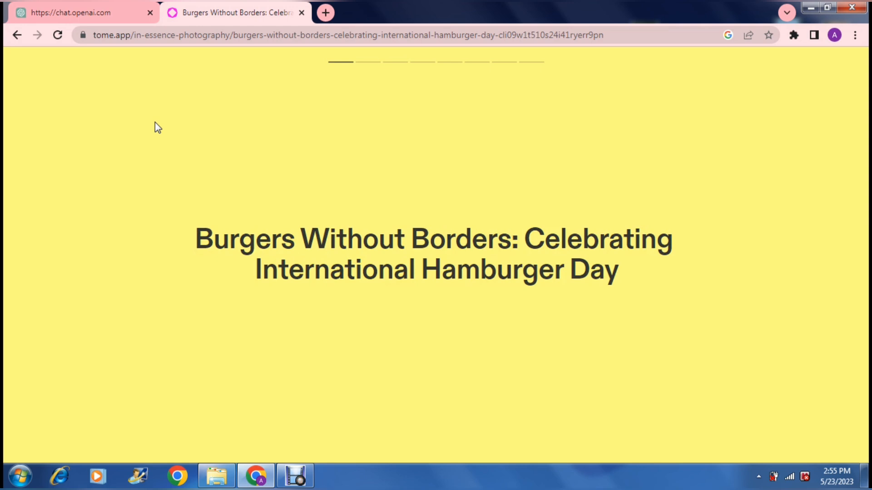
Step: Advance the playing presentation from the title slide through the outline and history slides to "Hamburgers Around the World"
key(Right)
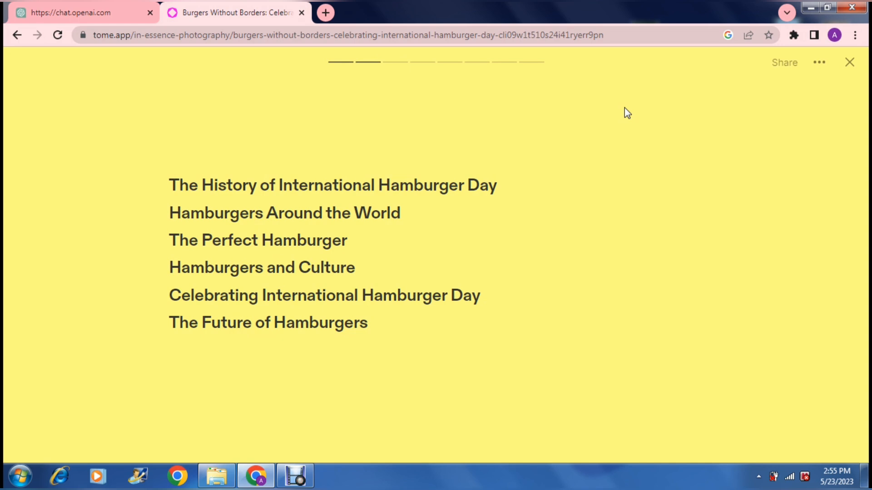
key(Right)
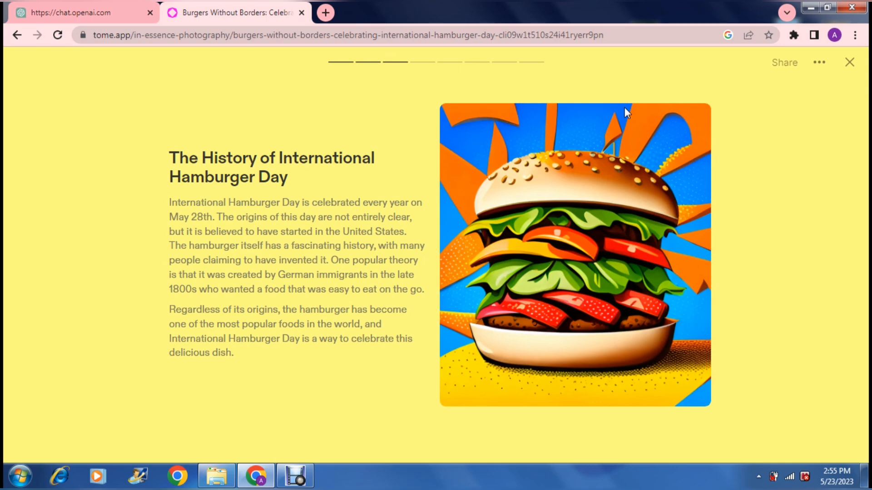
key(Right)
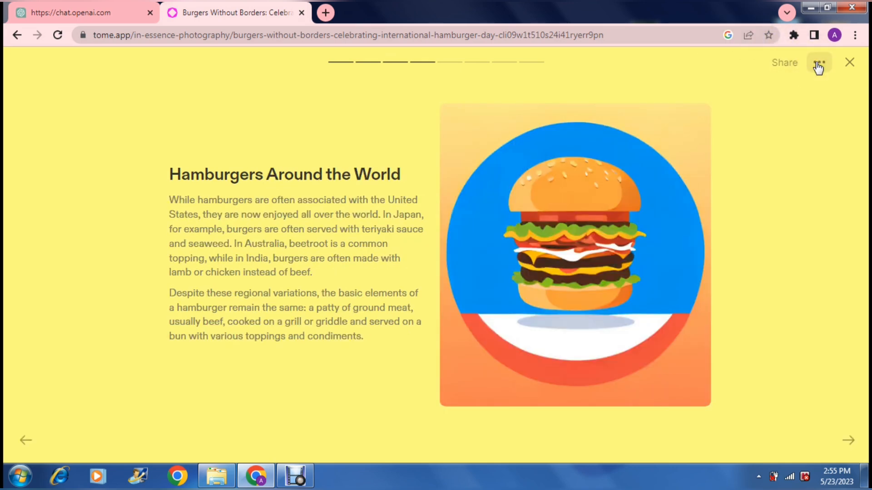
Step: Examine the additional options available during playback, dismiss them, and exit the presentation playback
click(819, 63)
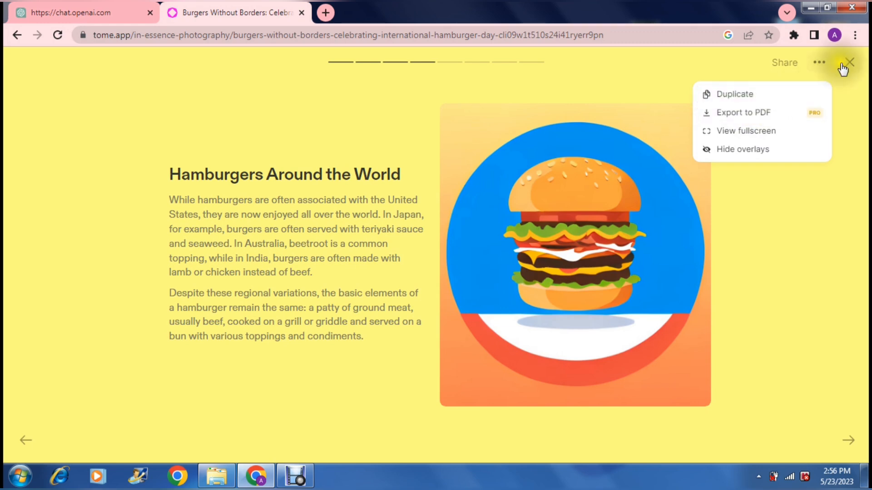
click(781, 186)
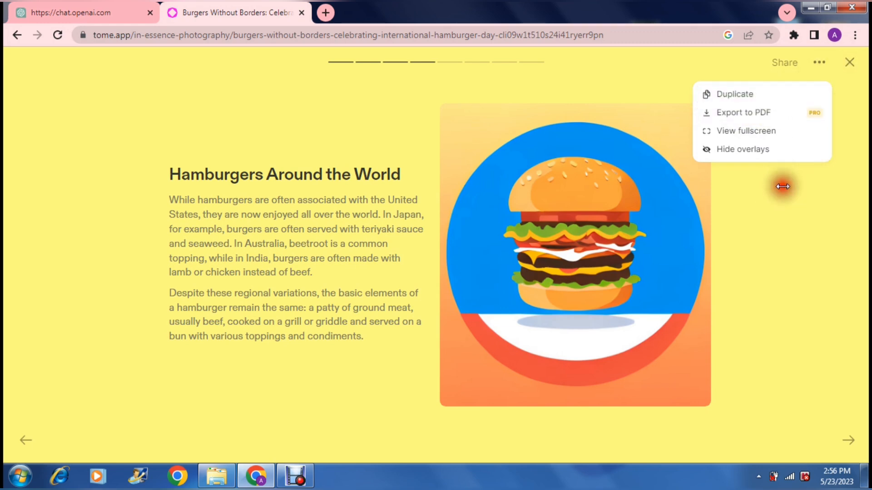
click(850, 70)
click(849, 66)
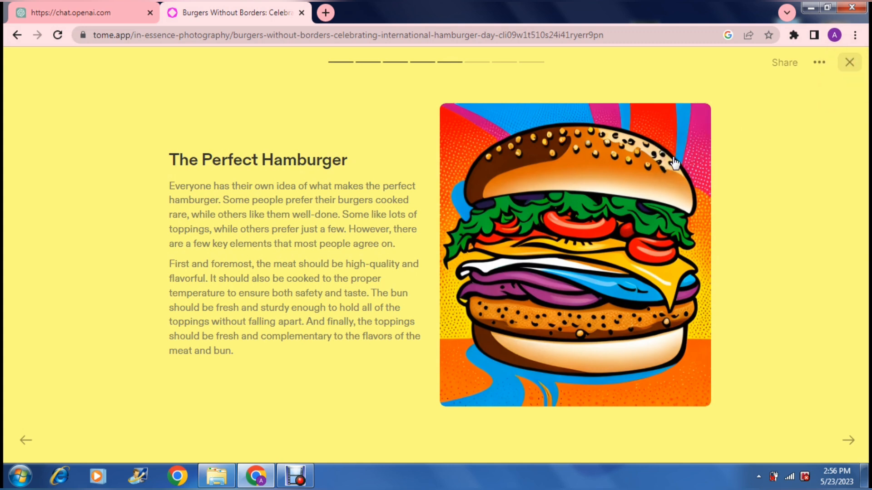